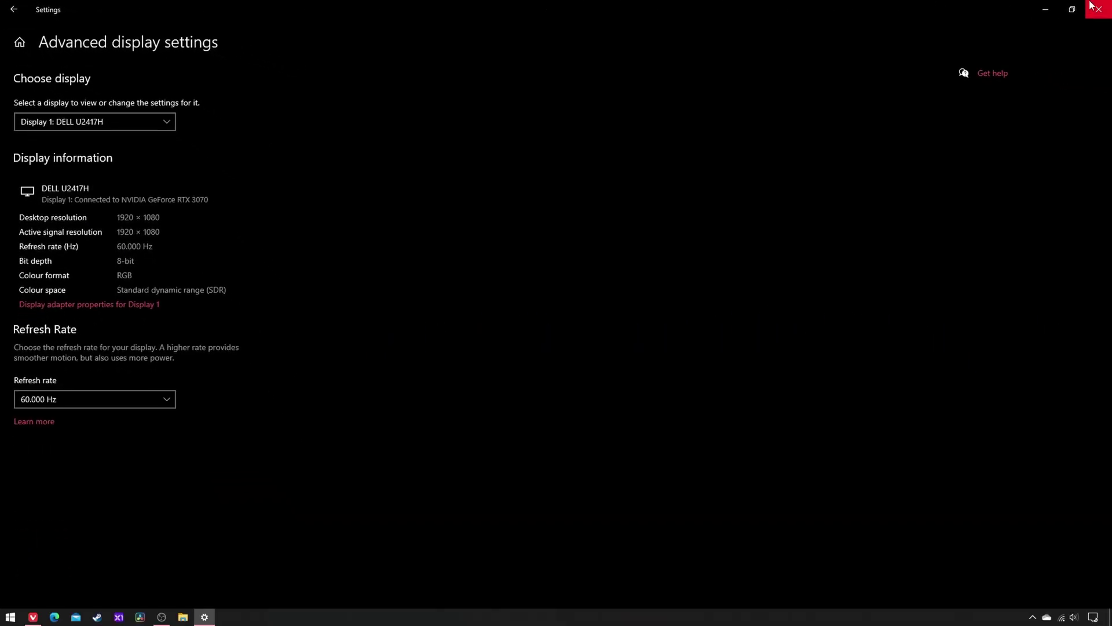
Close Settings and load testufo.com/refreshrate in Vivaldi
click(1105, 6)
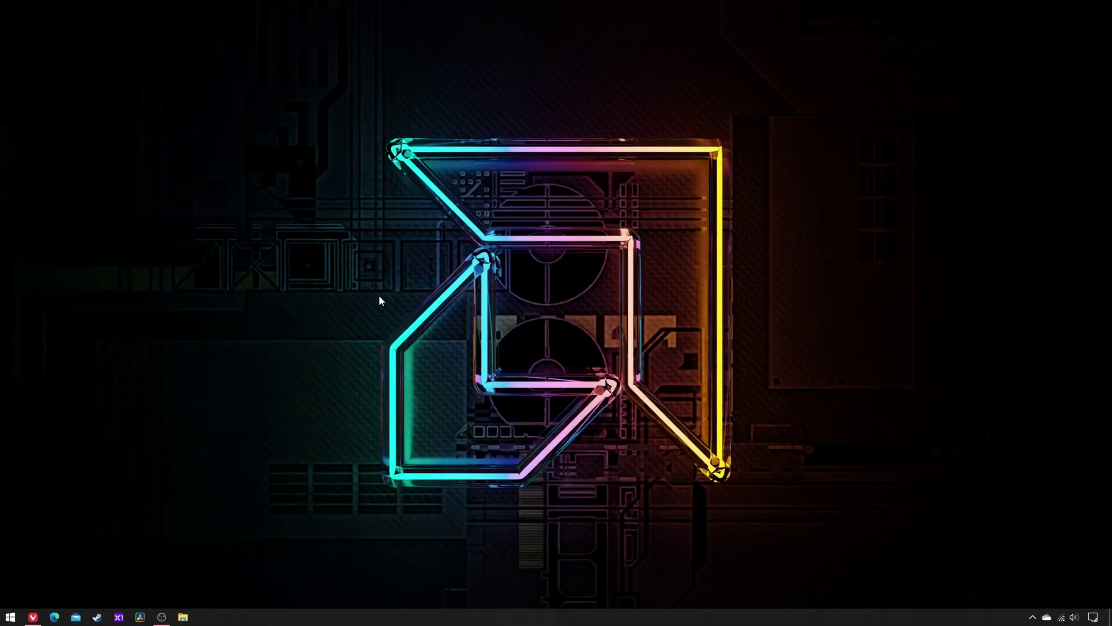
click(32, 617)
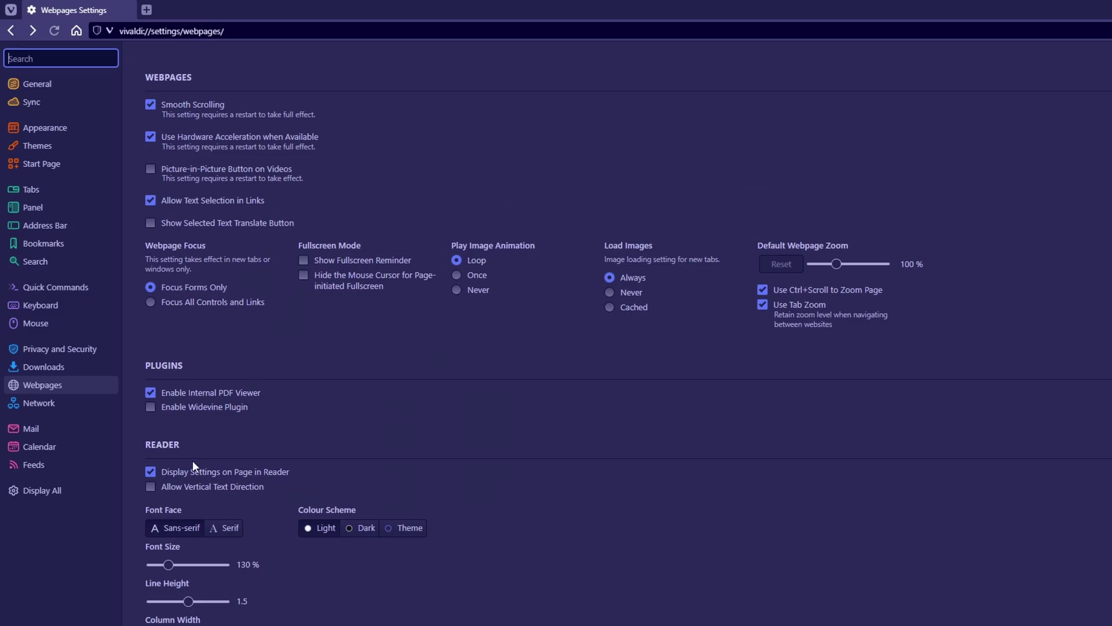
click(285, 260)
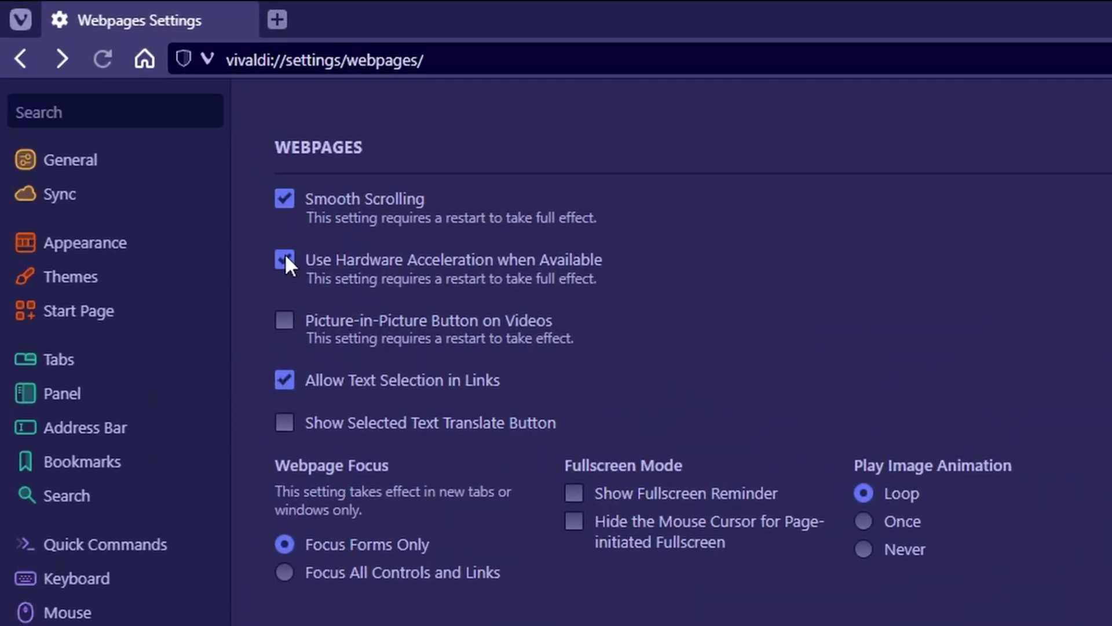
click(294, 60)
text(te)
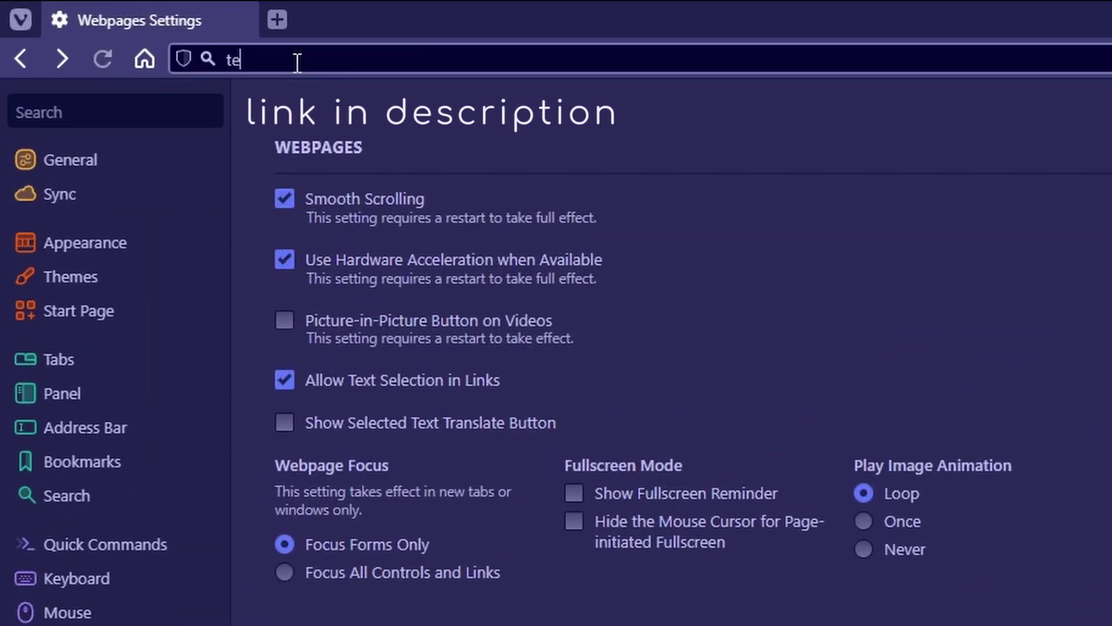
text(stufo.com/refreshrate)
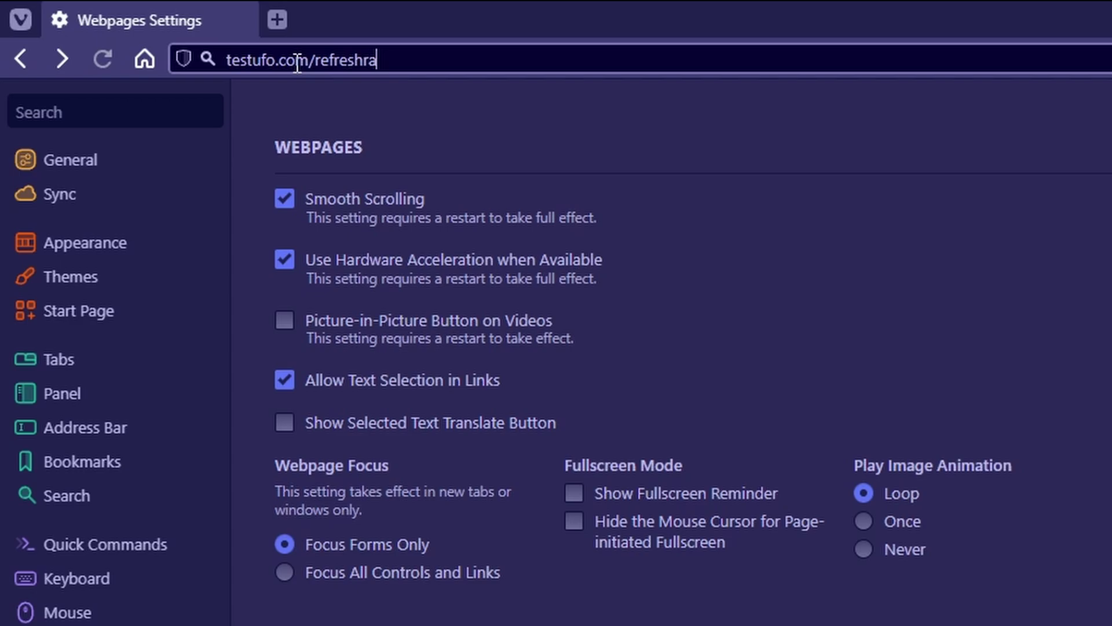
key(Return)
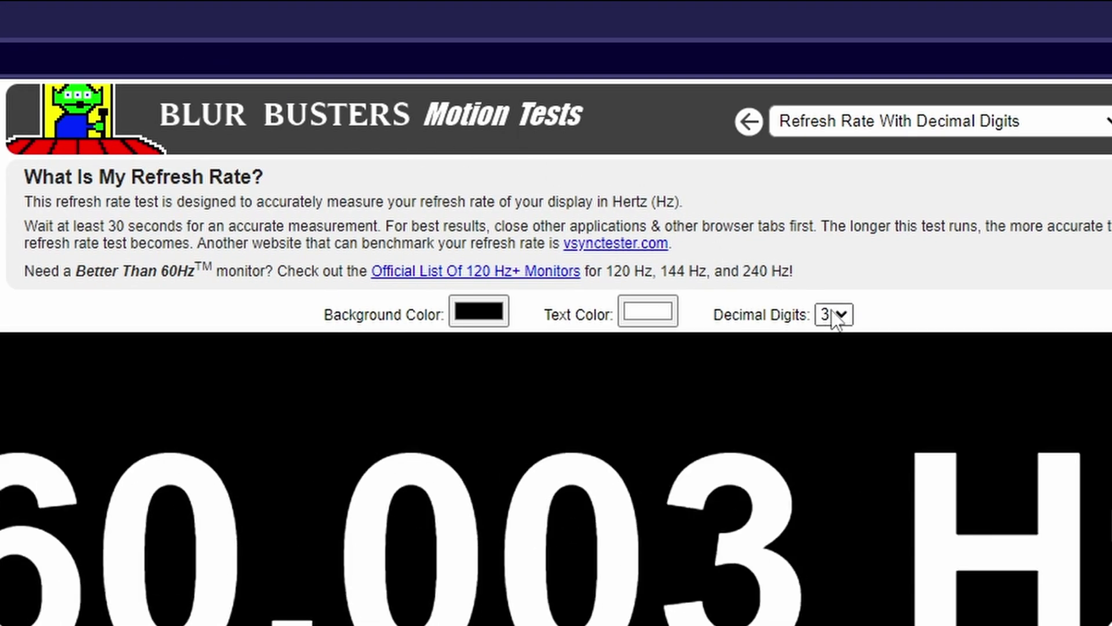
Show the refresh rate to 6 decimal digits full screen, reading 60.001540 Hz
click(832, 315)
click(828, 457)
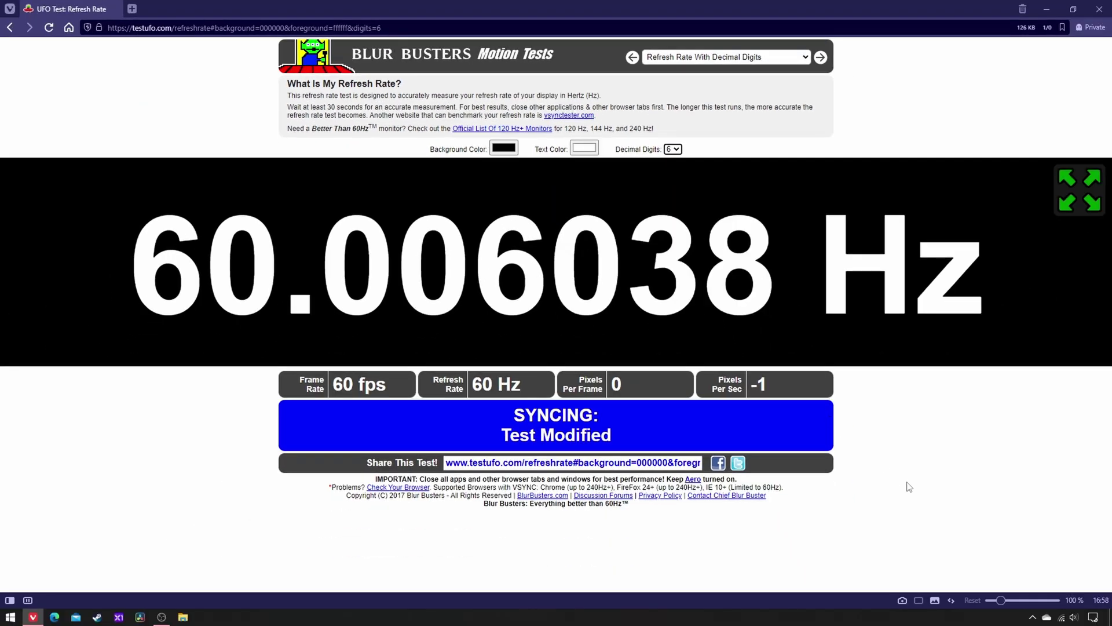
key(F11)
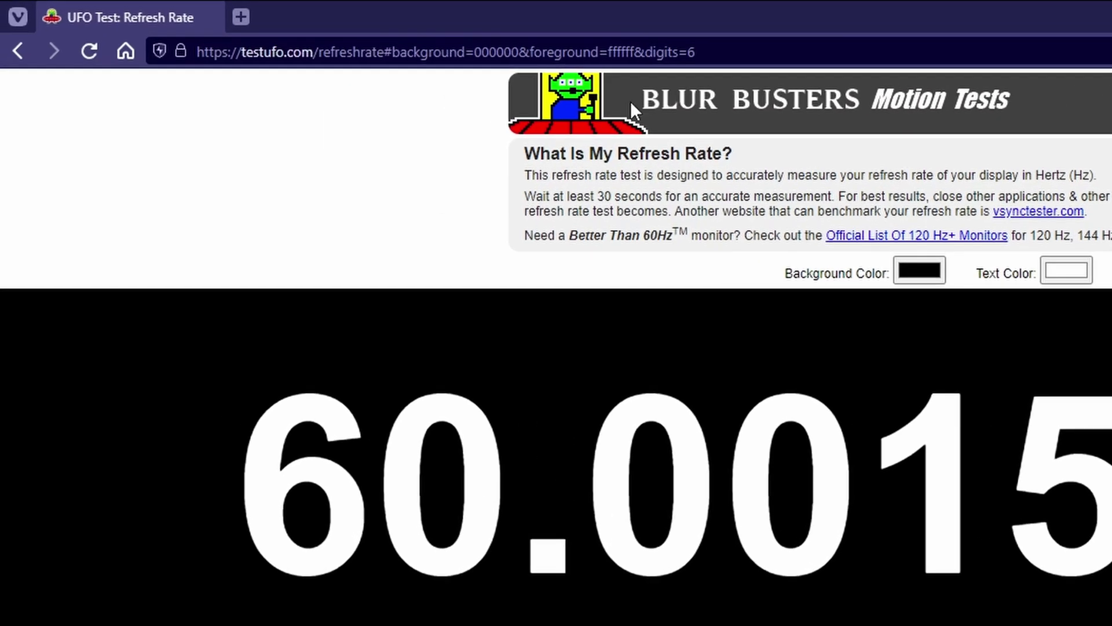
Load displayhz.com for a second refresh-rate reading of 60.001473 Hz
click(552, 53)
text(displayhz.co)
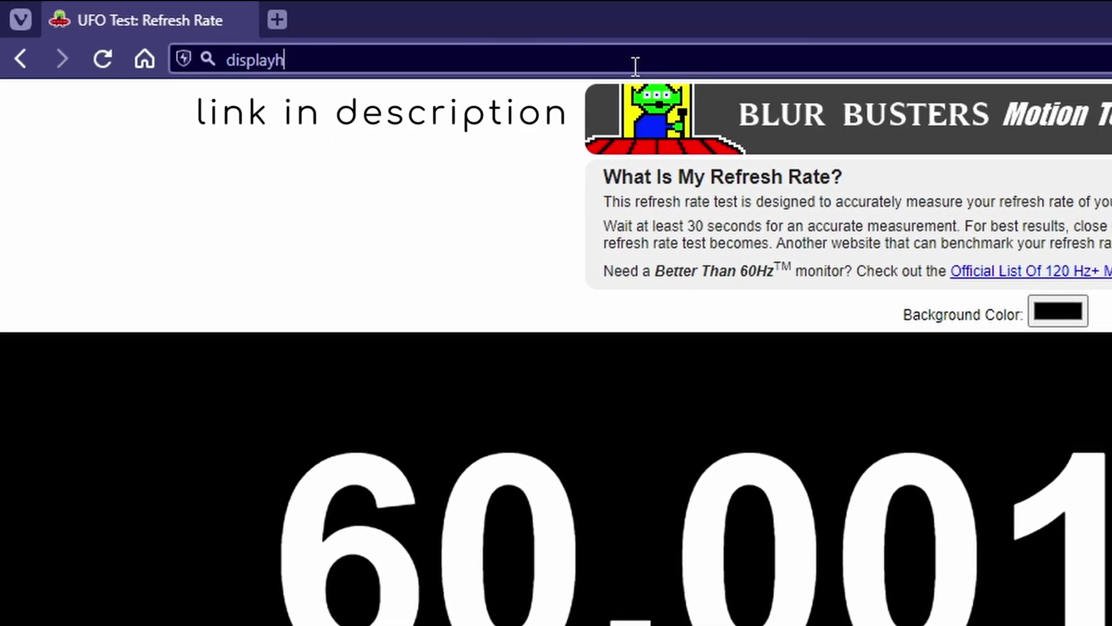
text(m)
key(Return)
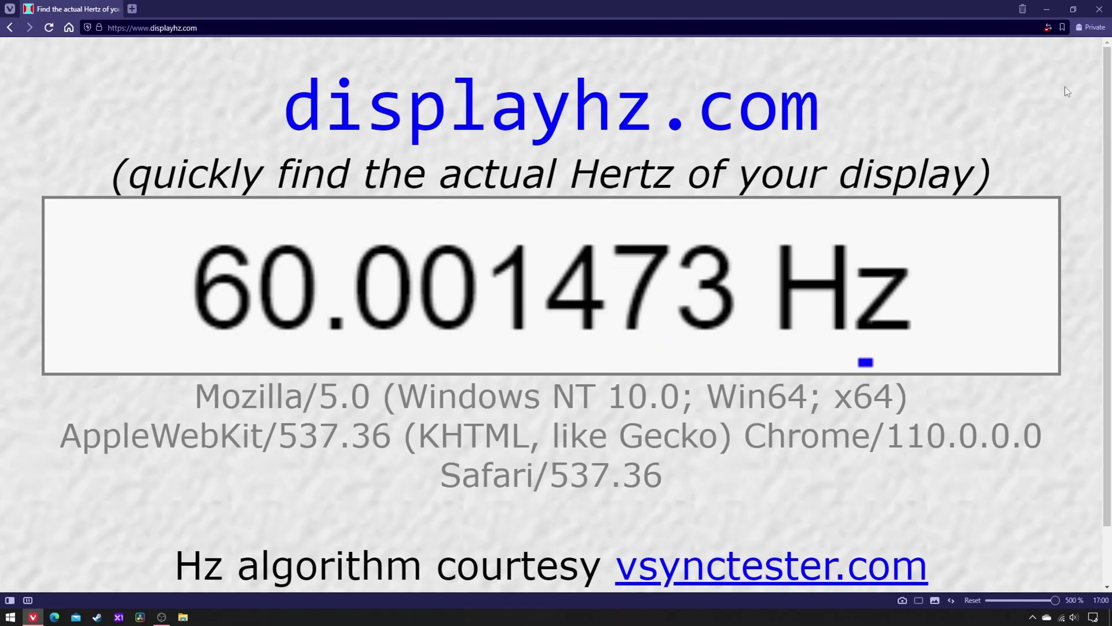
Close Vivaldi and load testufo.com/refreshrate in an Edge InPrivate window
click(1107, 6)
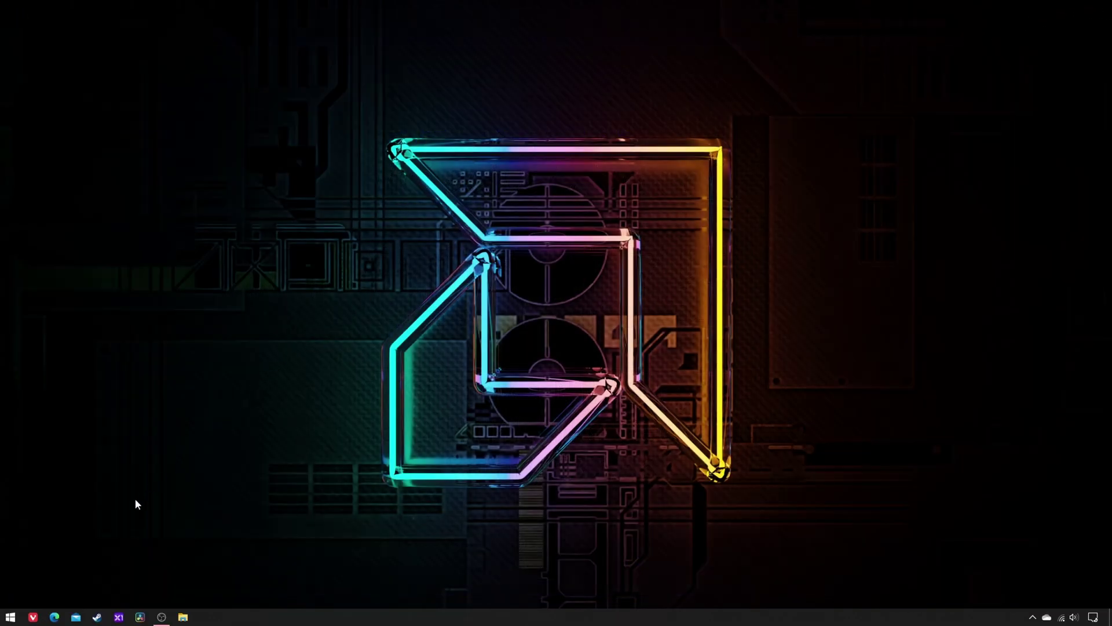
right_click(54, 617)
click(76, 557)
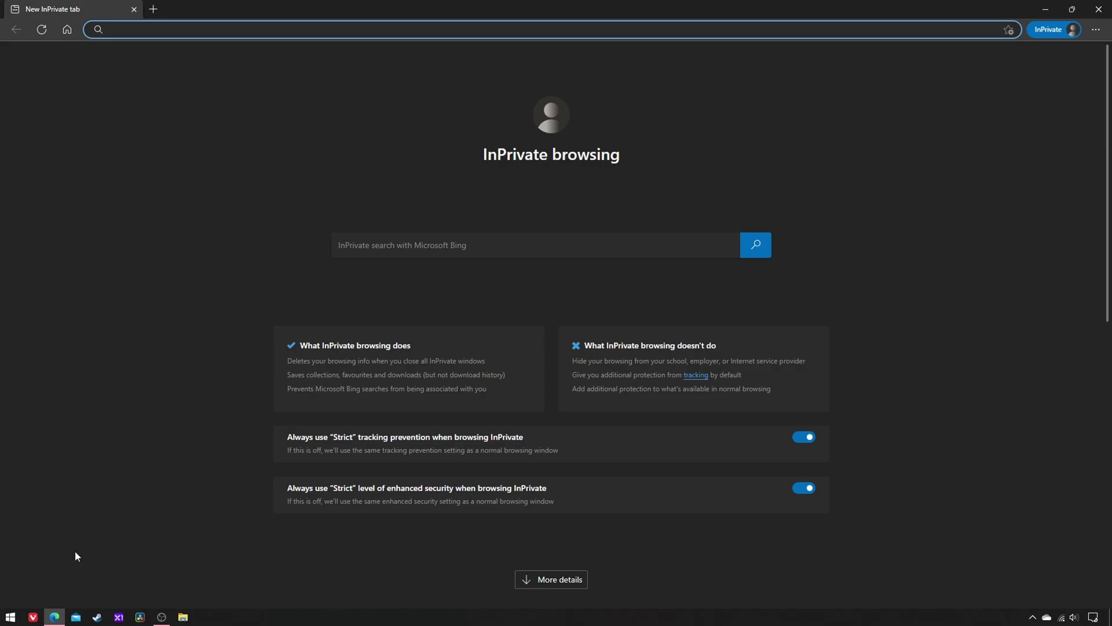
text(testufo.com/refreshra)
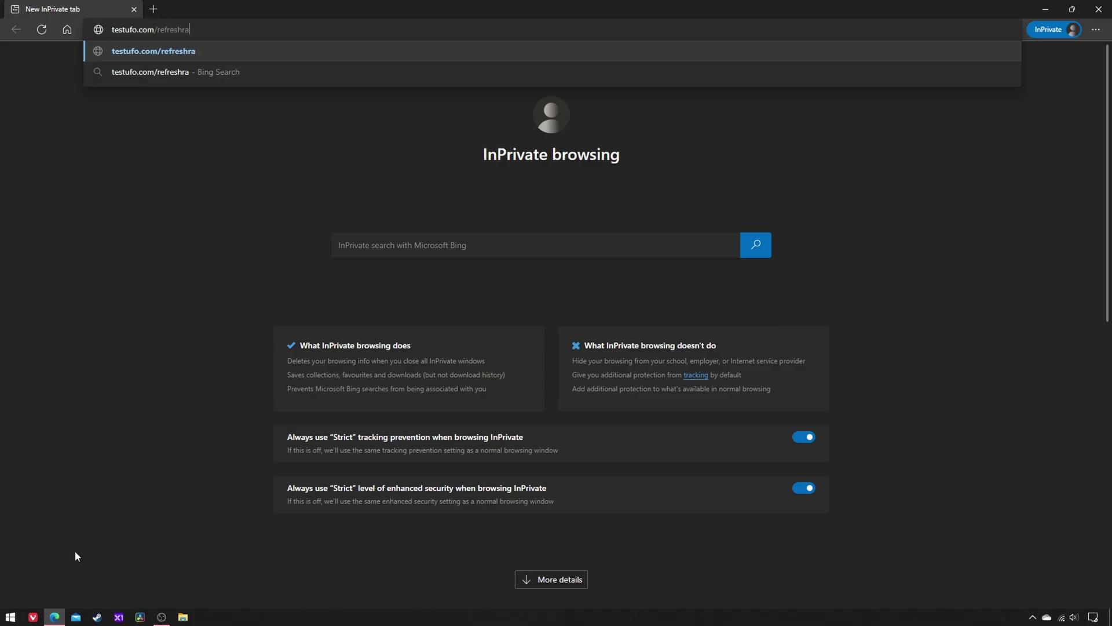
text(te)
key(Return)
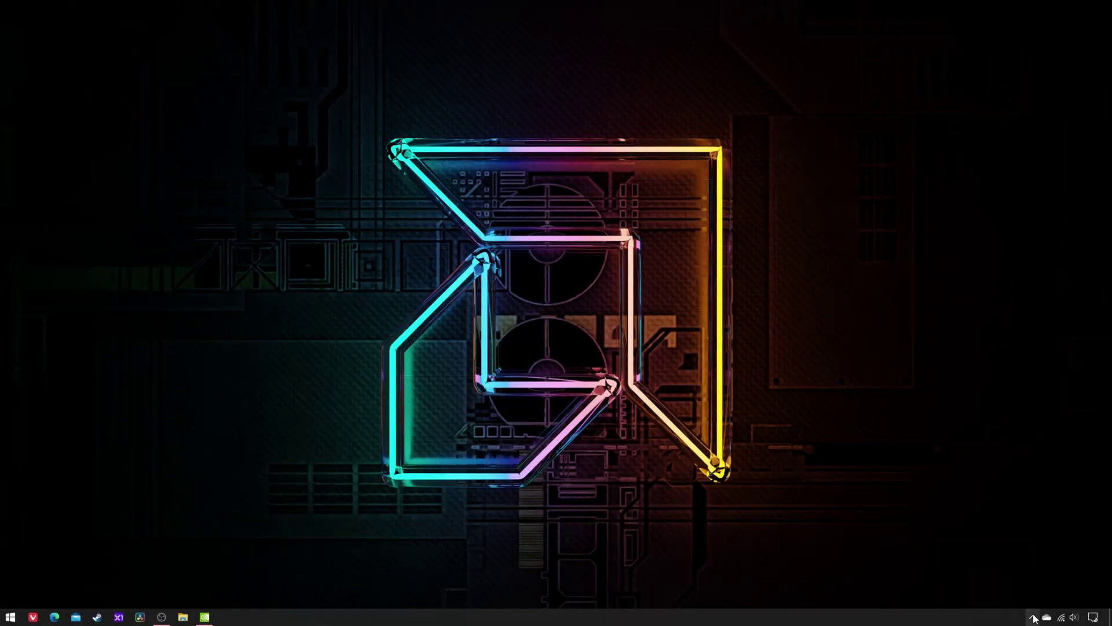
Add an re4demo.exe profile in RTSS with a framerate limit of 59.995
click(1035, 618)
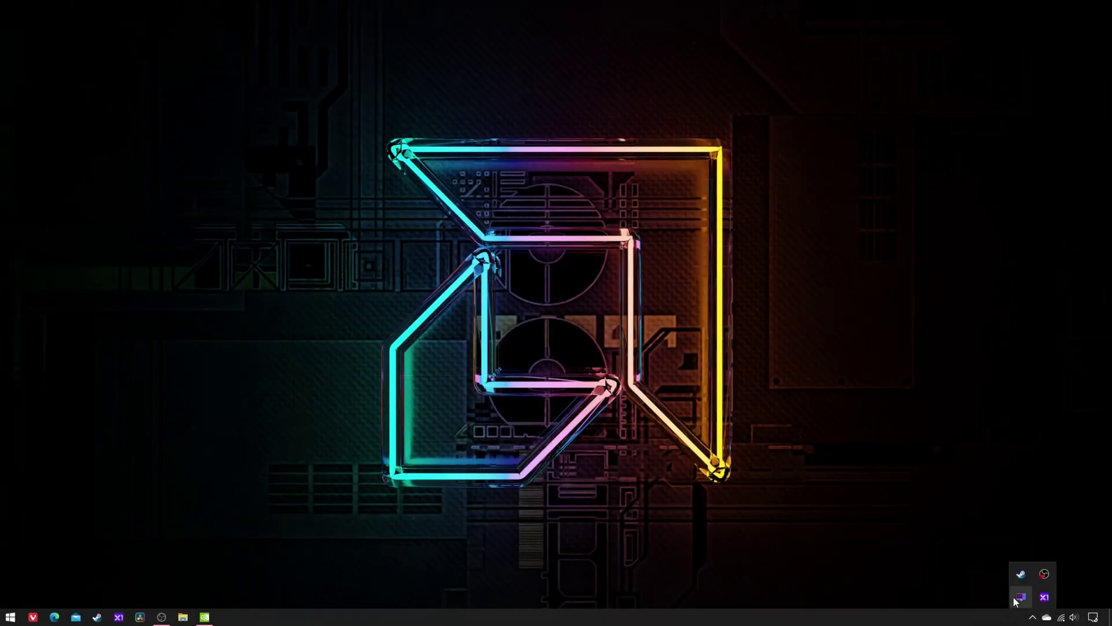
click(1022, 596)
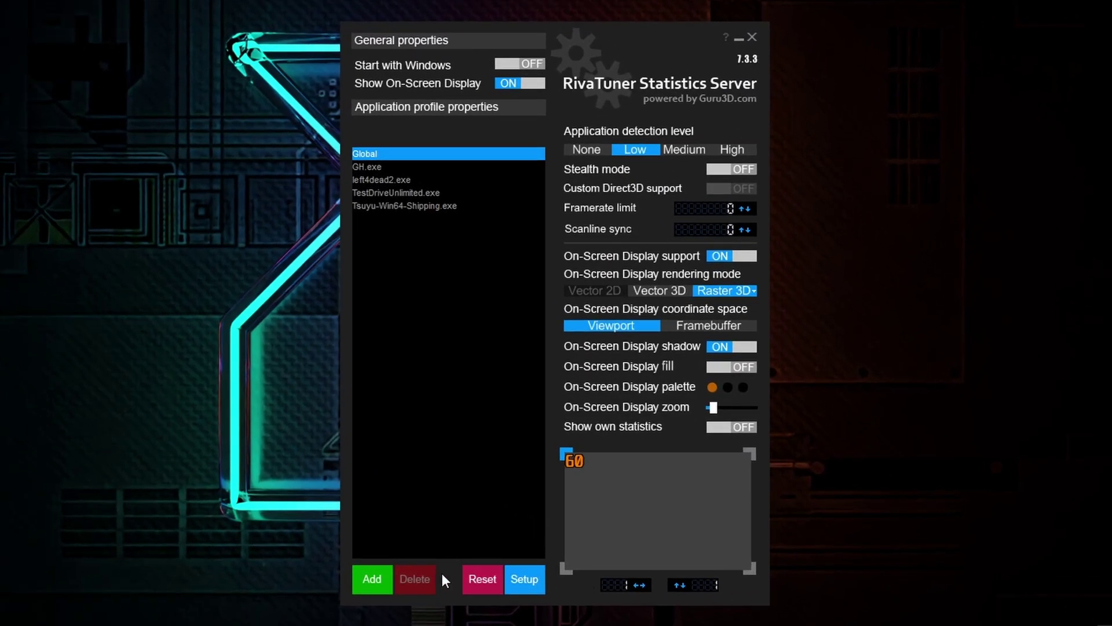
click(378, 580)
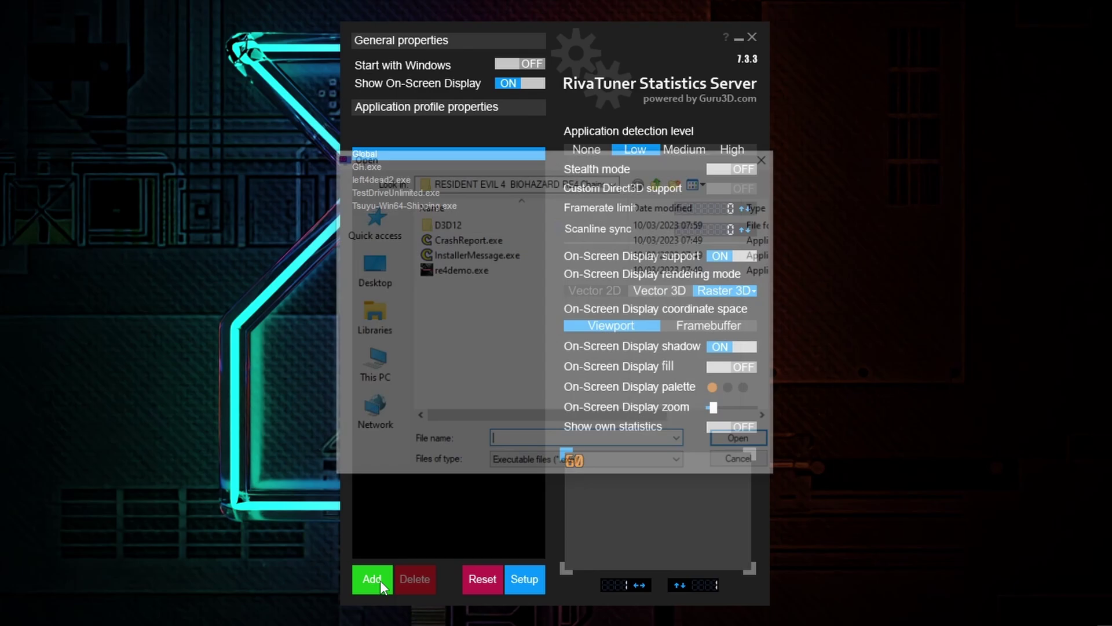
click(447, 271)
double_click(448, 272)
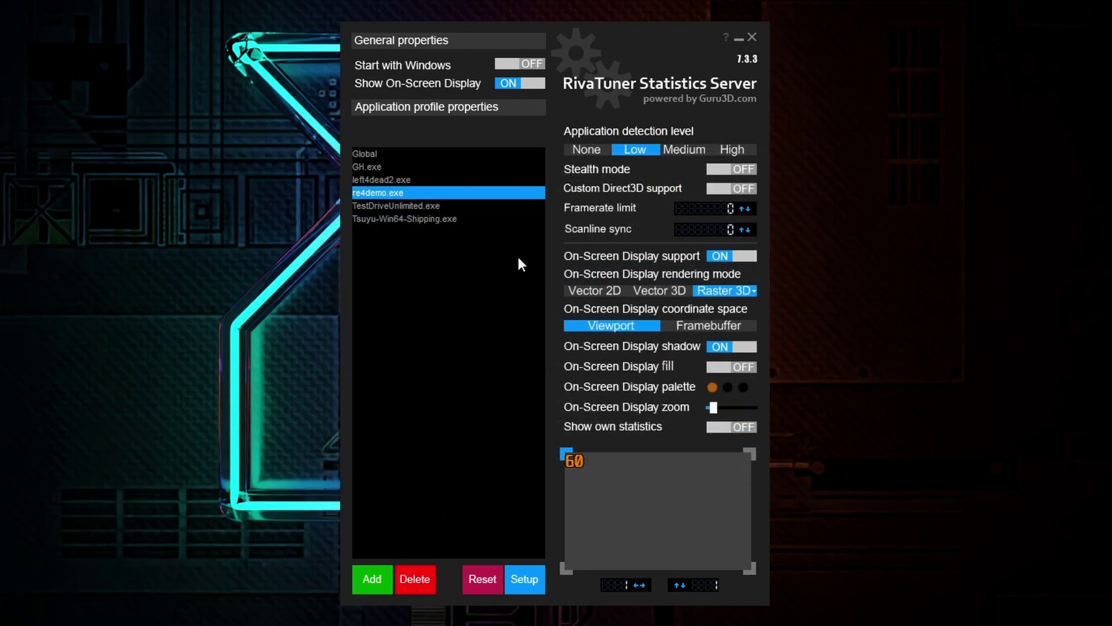
click(680, 212)
text(59.995)
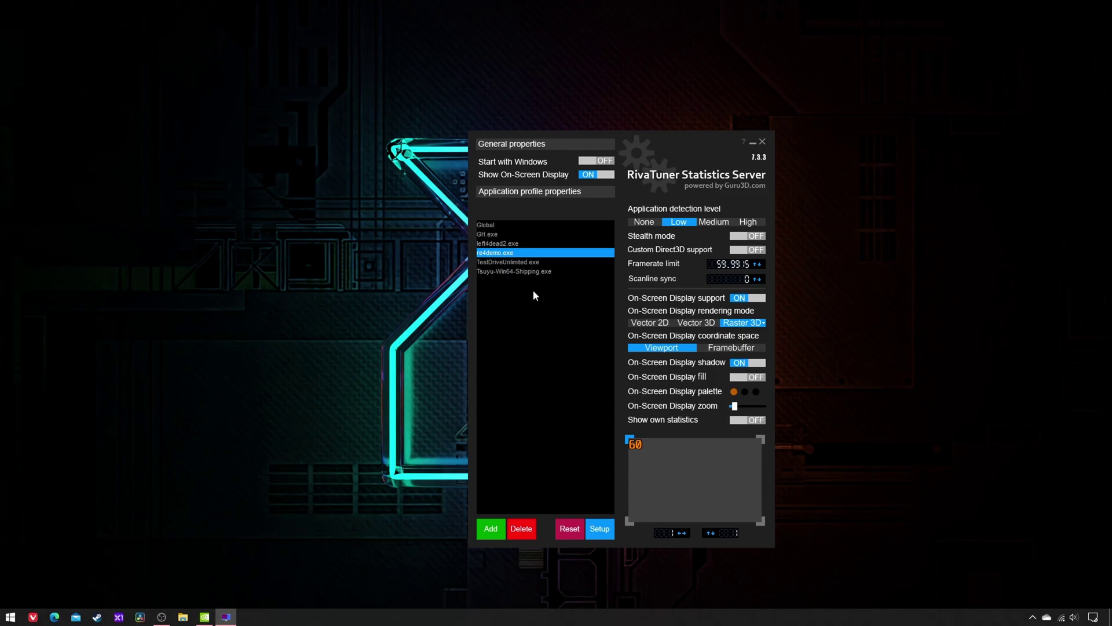
Set Vertical sync to On in the game's NVIDIA Manage 3D Settings program profile
click(205, 617)
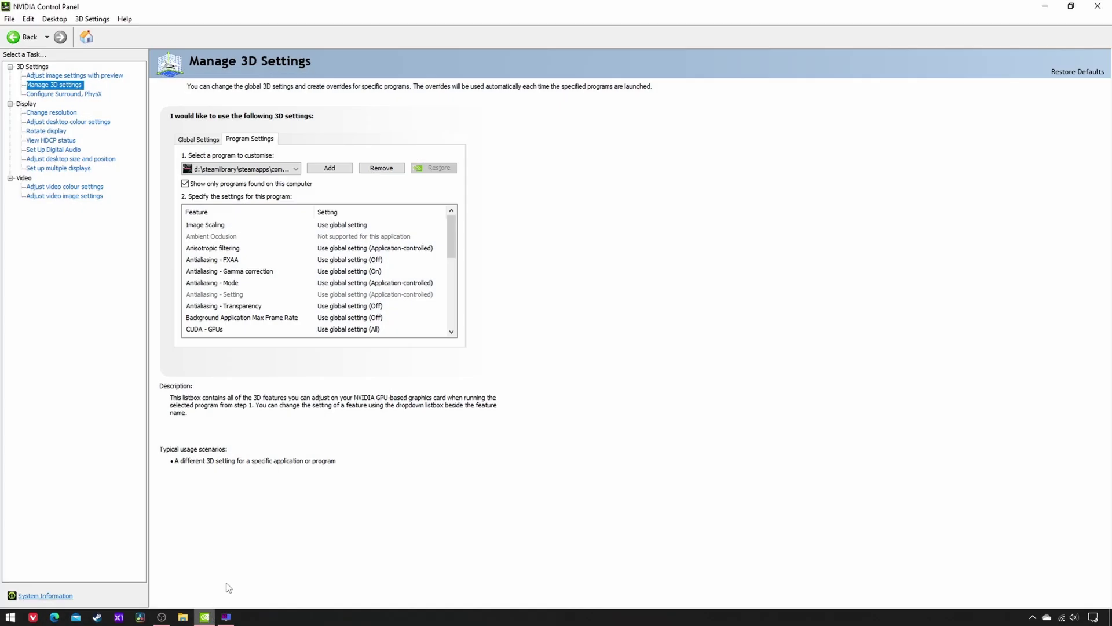
click(357, 239)
click(356, 234)
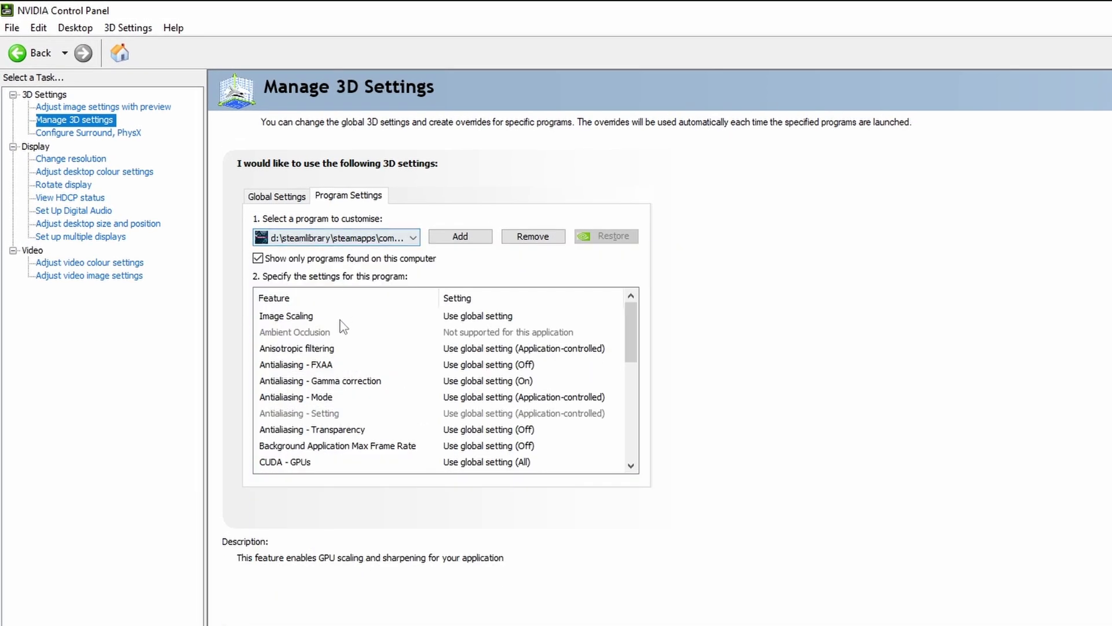
scroll(340, 327, down, 3)
click(339, 333)
scroll(338, 341, down, 1)
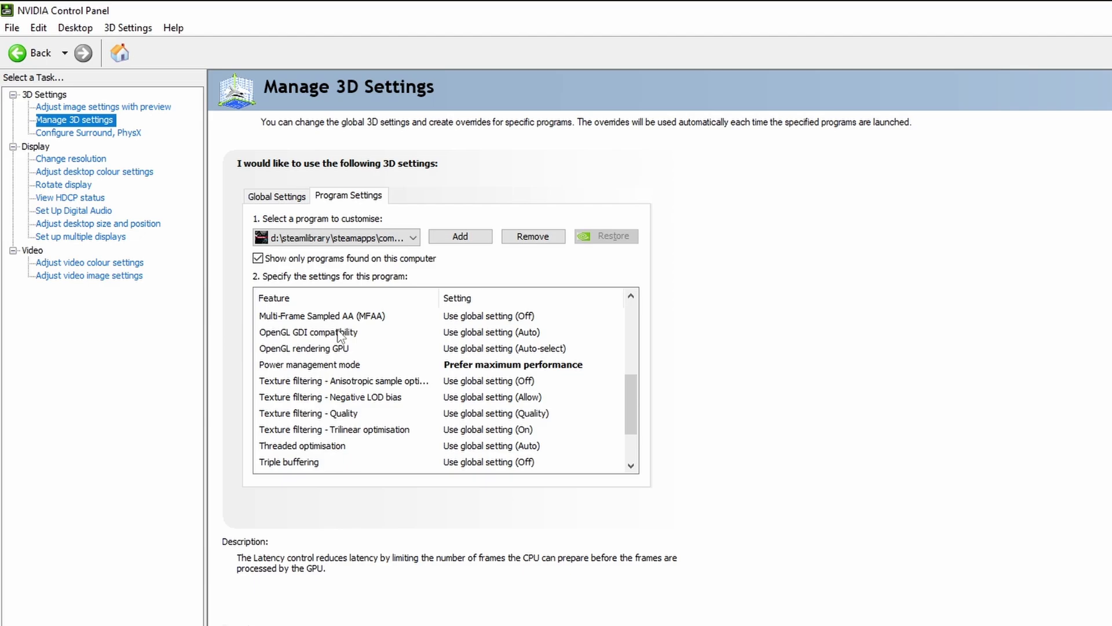
click(335, 366)
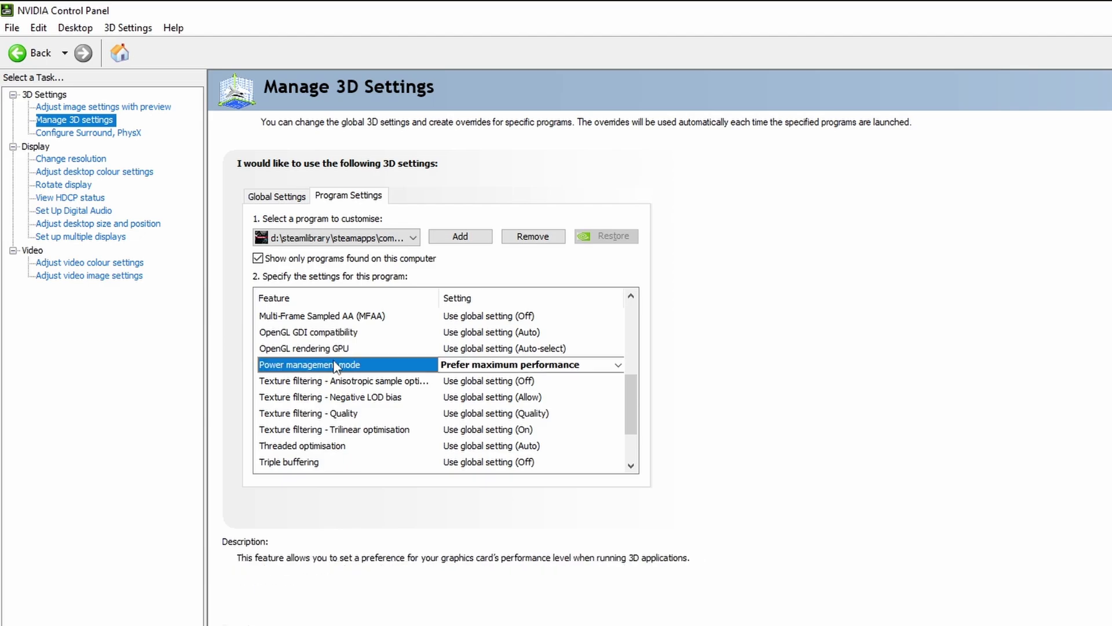
scroll(335, 366, down, 2)
click(328, 413)
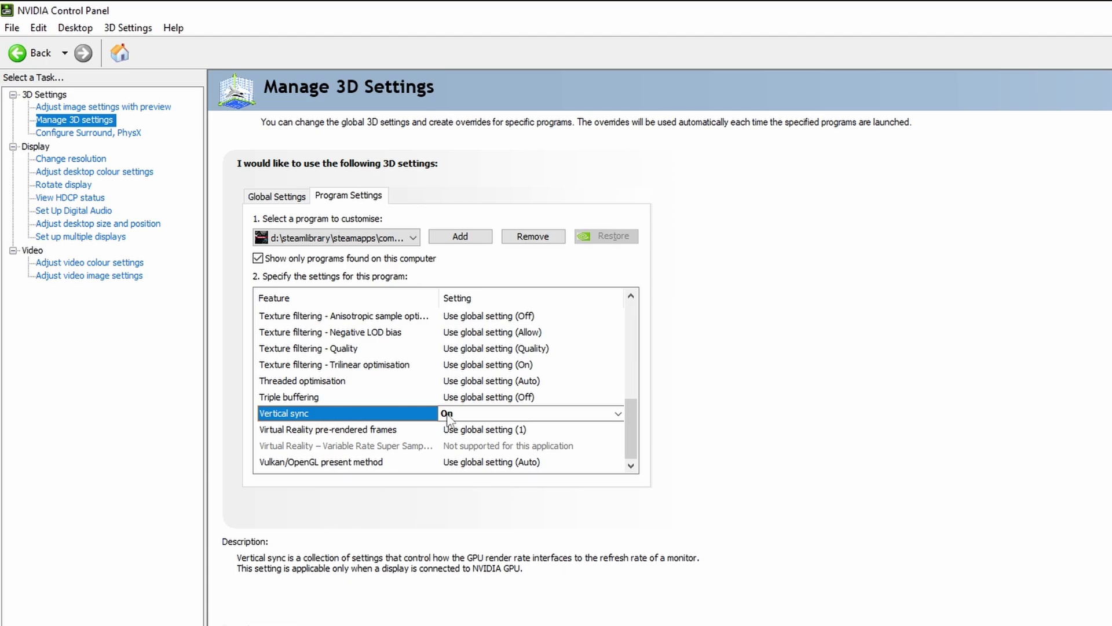
click(1032, 617)
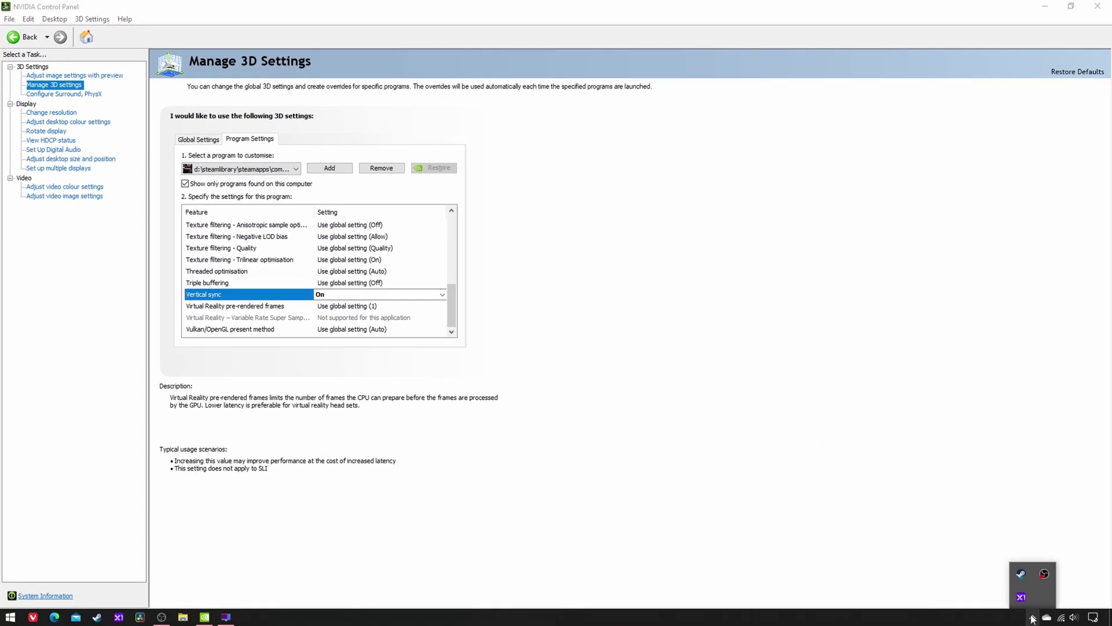
right_click(1020, 573)
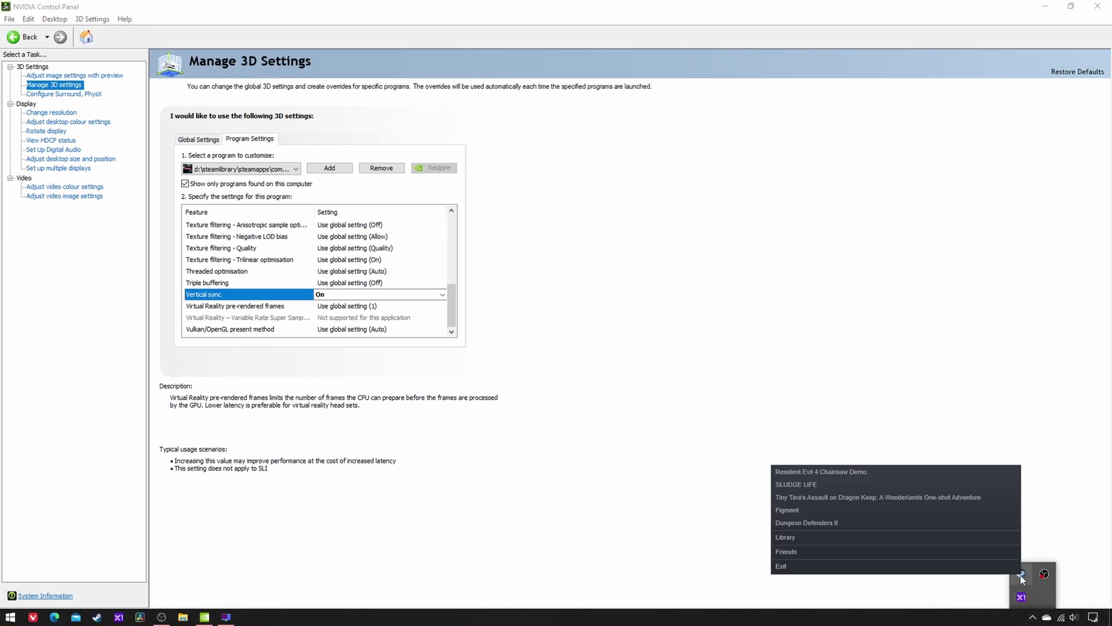
Launch the RE4 Chainsaw Demo; set Frame Rate to Variable and Vertical Synchronization Off
click(934, 479)
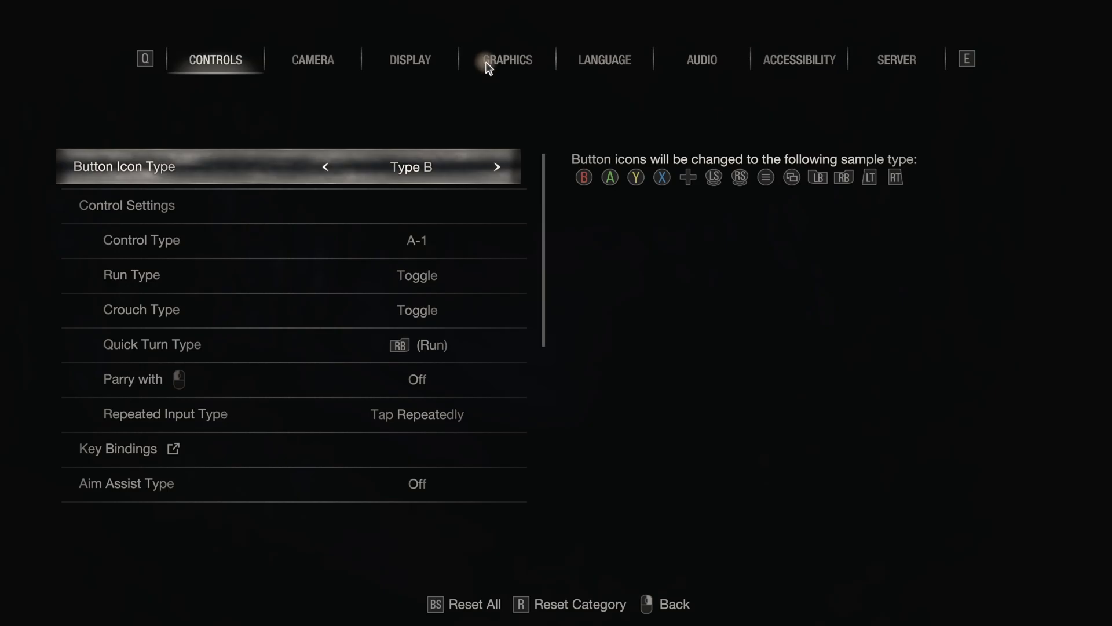
click(486, 61)
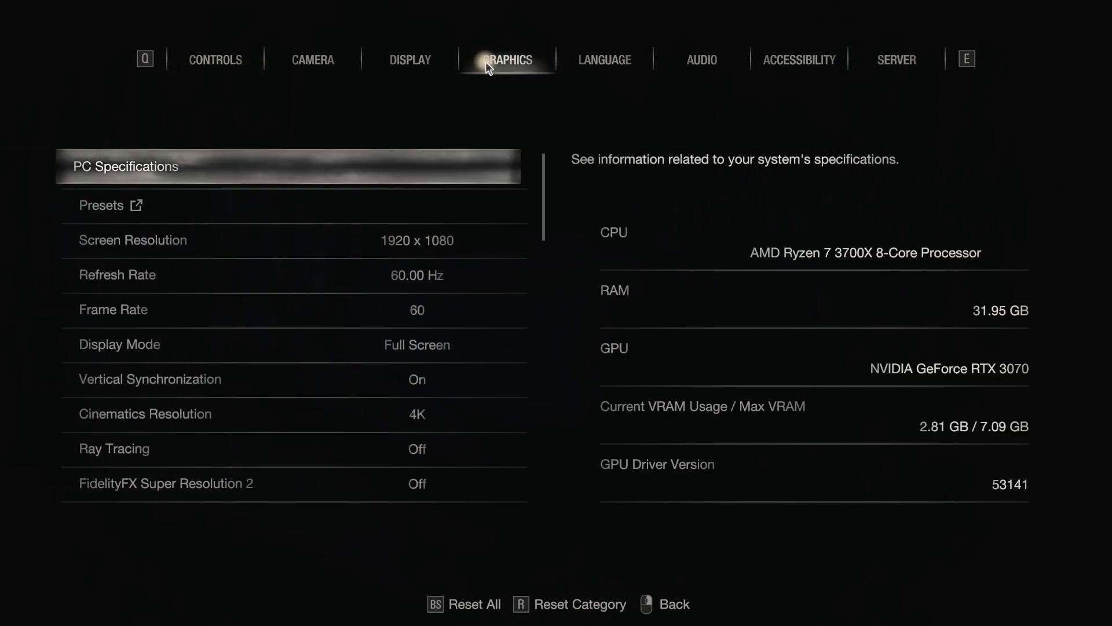
click(495, 308)
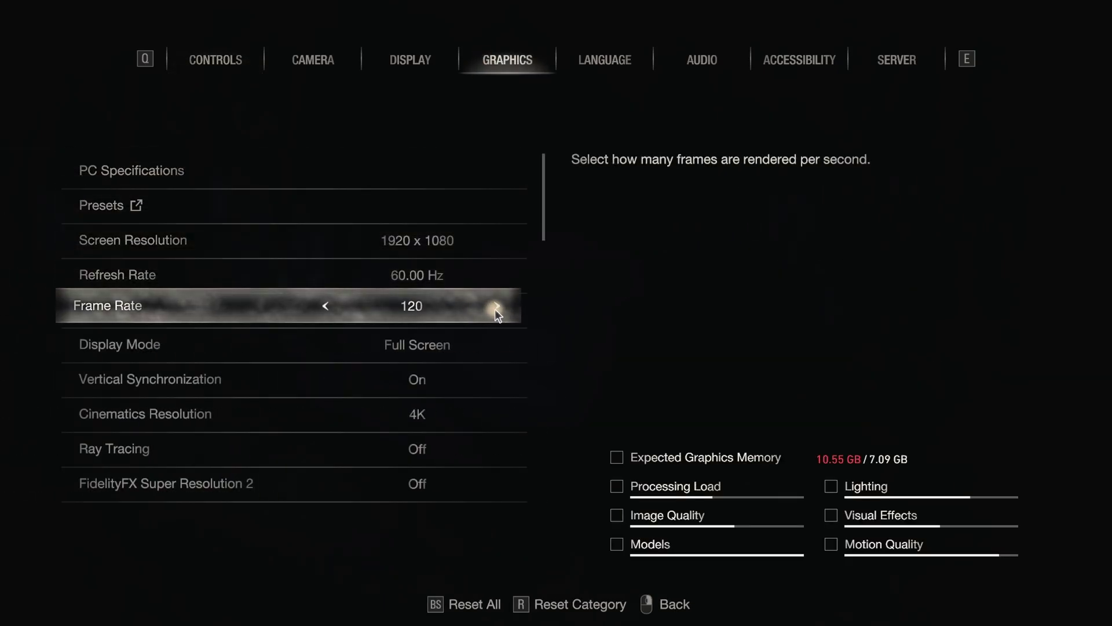
click(495, 308)
click(497, 377)
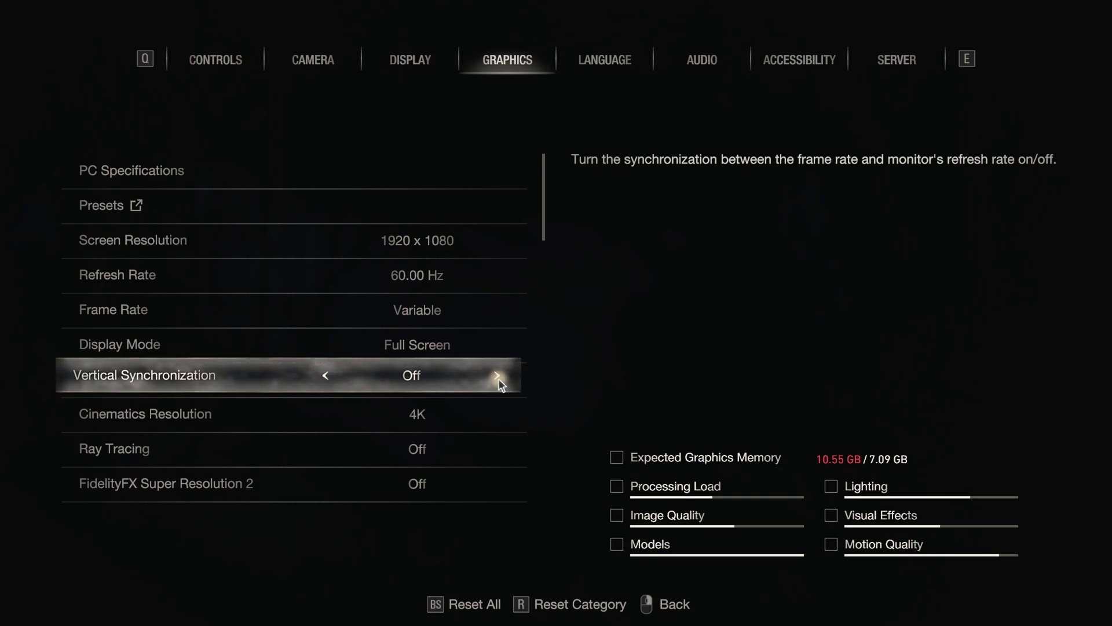